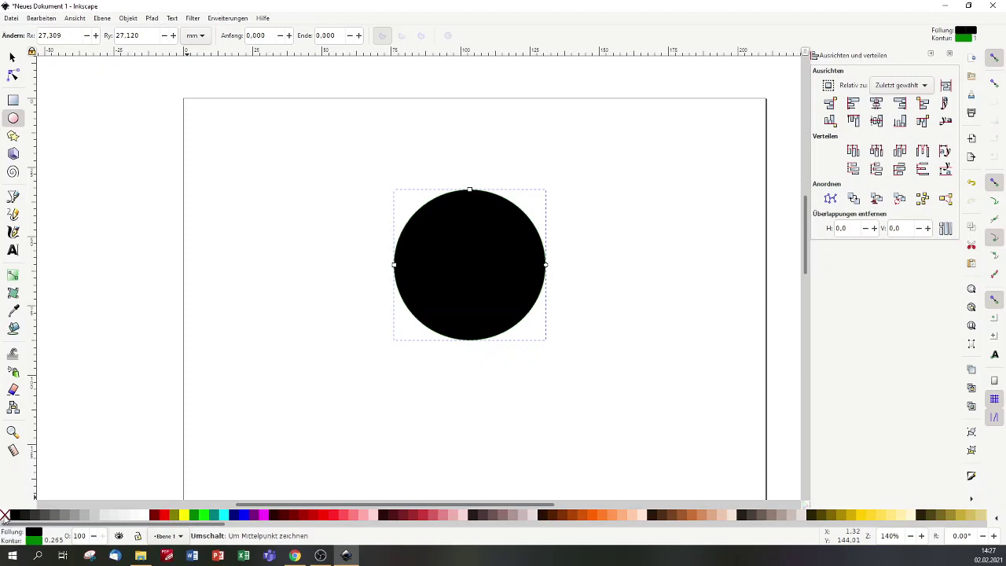
# Step: Remove the black circle's outline and draw a green ellipse about 12 × 13 mm inside its upper-right area
pyautogui.keyDown('shift'); pyautogui.click(4, 517); pyautogui.keyUp('shift')
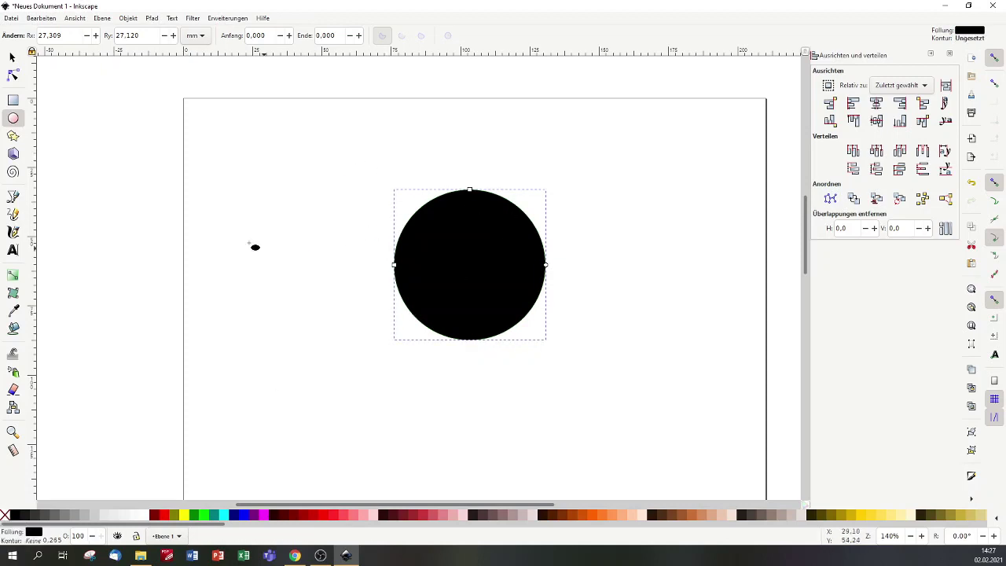
pyautogui.moveTo(487, 232); pyautogui.dragTo(521, 269)
pyautogui.click(194, 516)
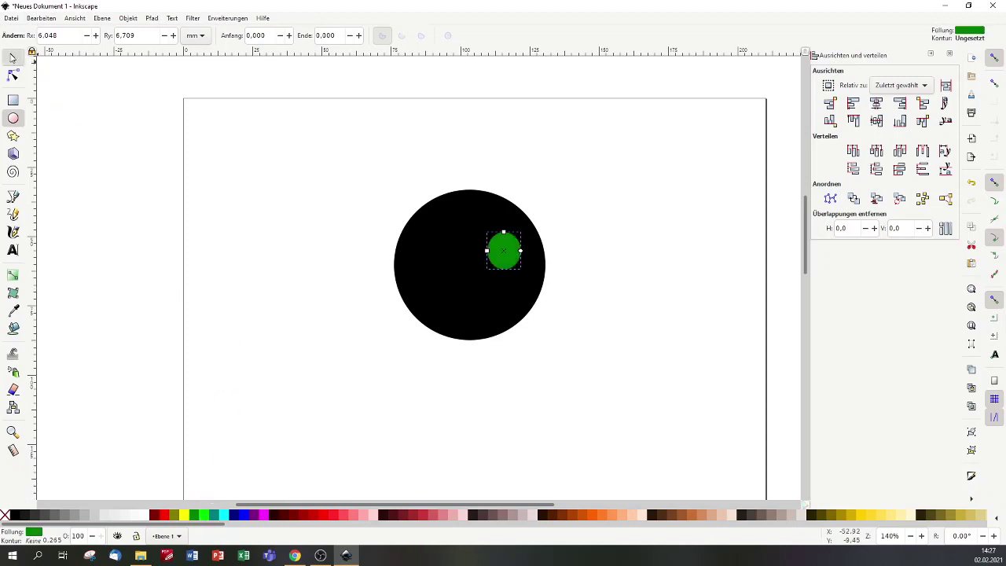
# Step: Cut the green ellipse out of the black circle with Exclusion and move the resulting shape slightly right and up
pyautogui.click(12, 58)
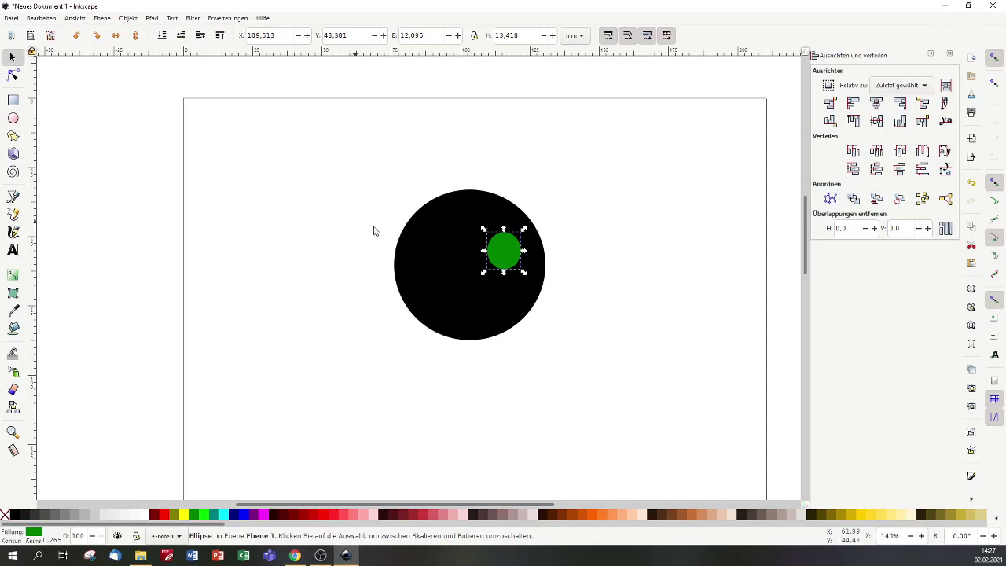
pyautogui.keyDown('shift'); pyautogui.click(443, 220); pyautogui.keyUp('shift')
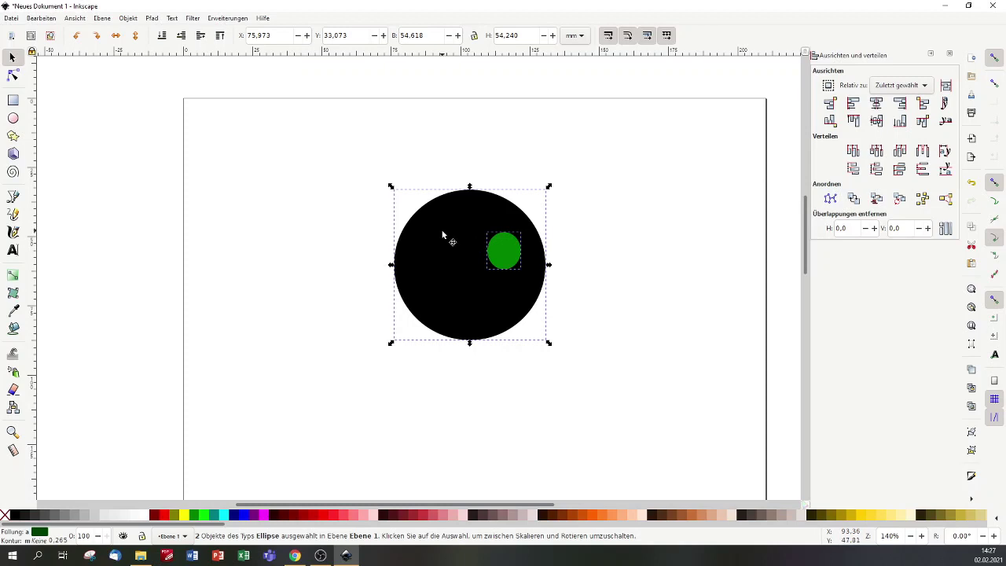
pyautogui.click(150, 19)
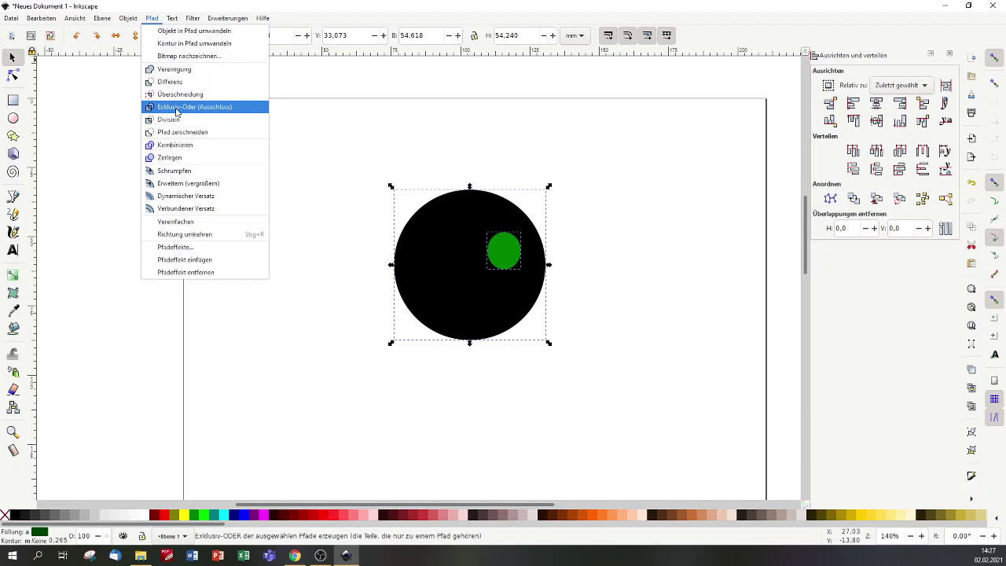
pyautogui.click(176, 107)
pyautogui.moveTo(497, 296); pyautogui.dragTo(546, 288)
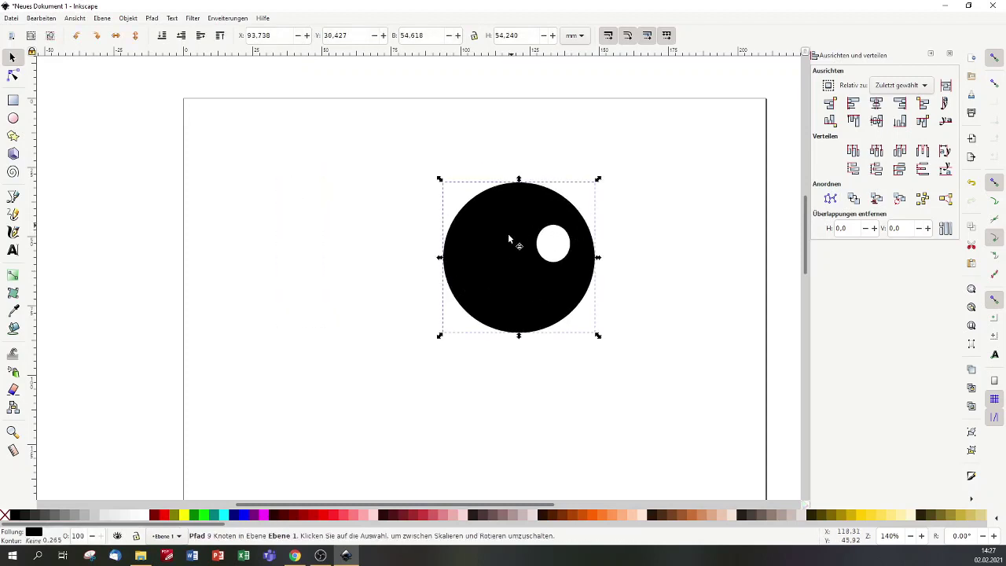
# Step: Check the shape with Ink/Stitch's object troubleshooting and apply the automatic fill stitch parameters to it
pyautogui.click(13, 75)
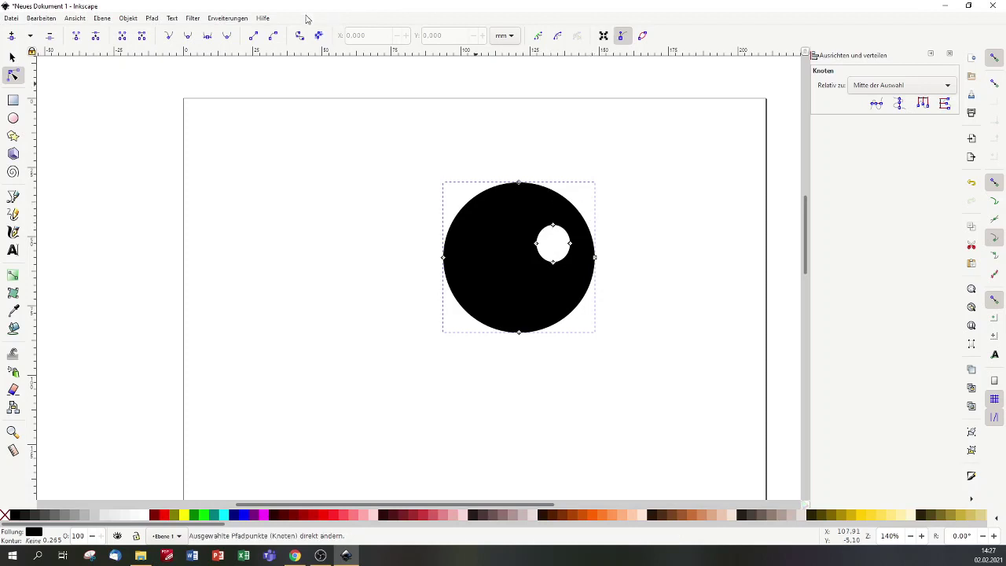
pyautogui.click(235, 19)
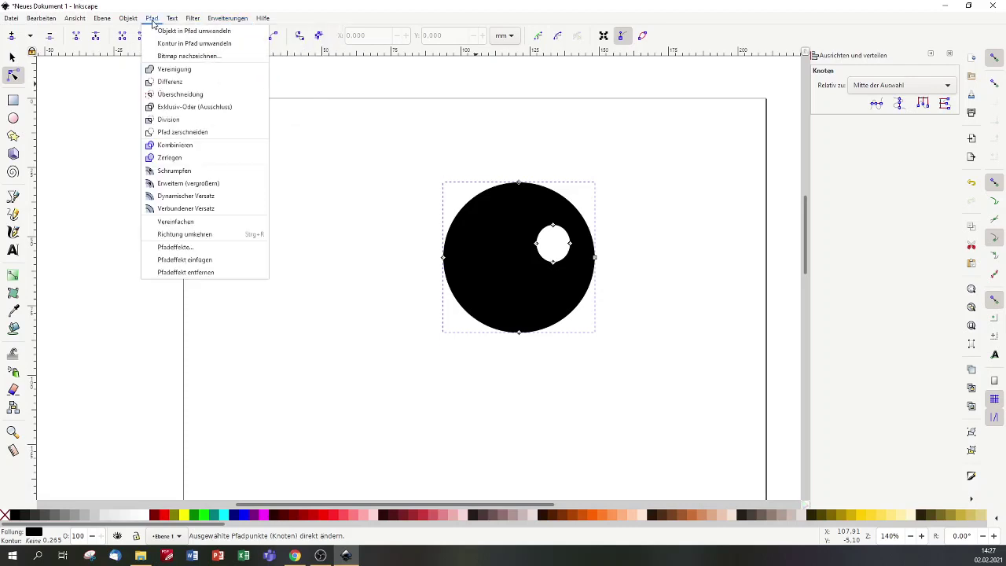
pyautogui.moveTo(147, 21)
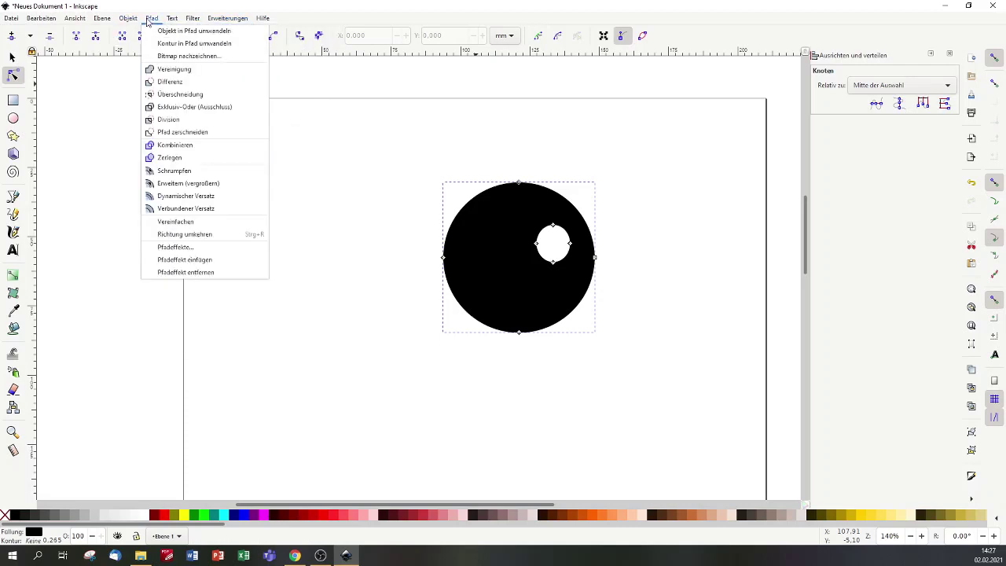
pyautogui.click(160, 31)
pyautogui.click(227, 17)
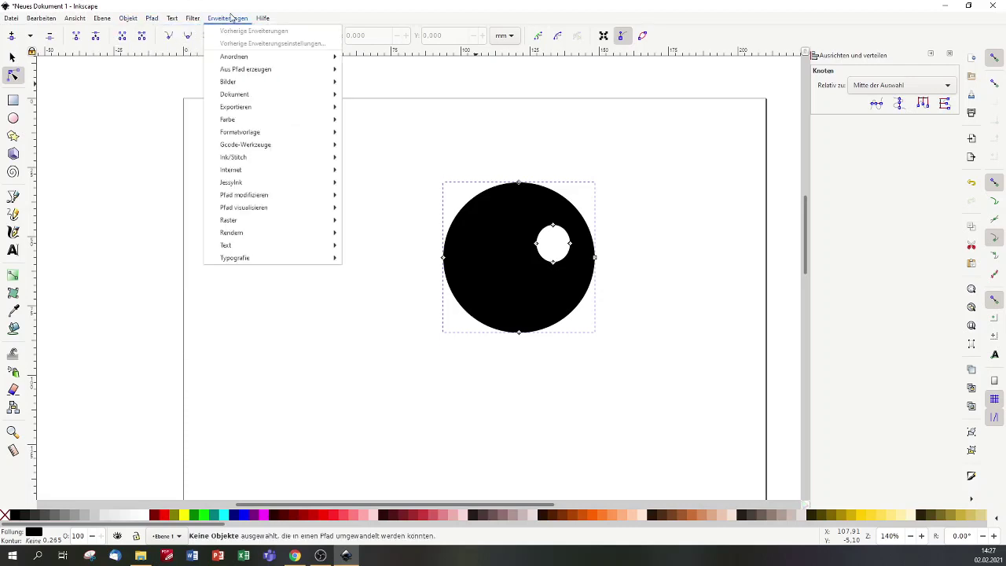
pyautogui.moveTo(284, 156)
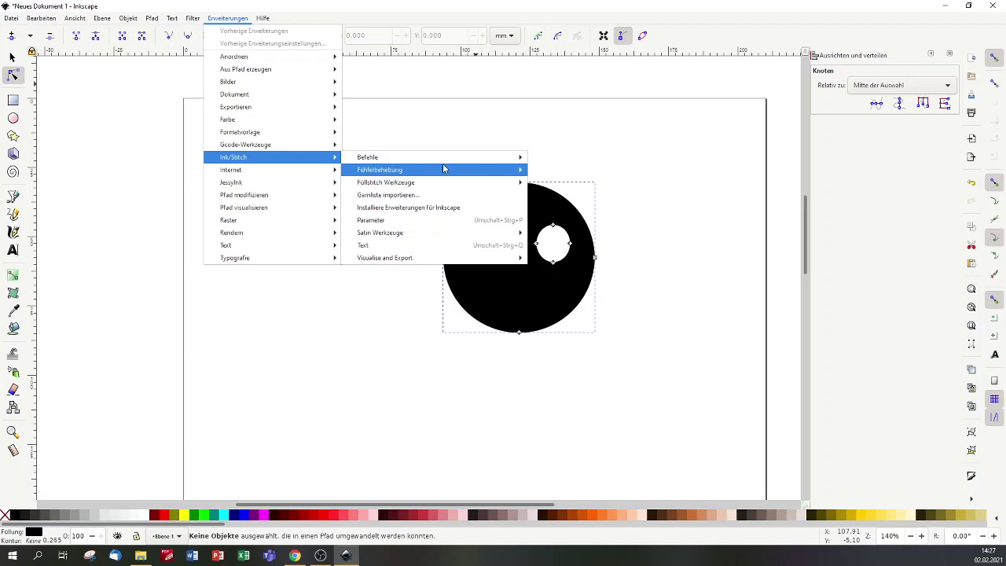
pyautogui.moveTo(452, 169)
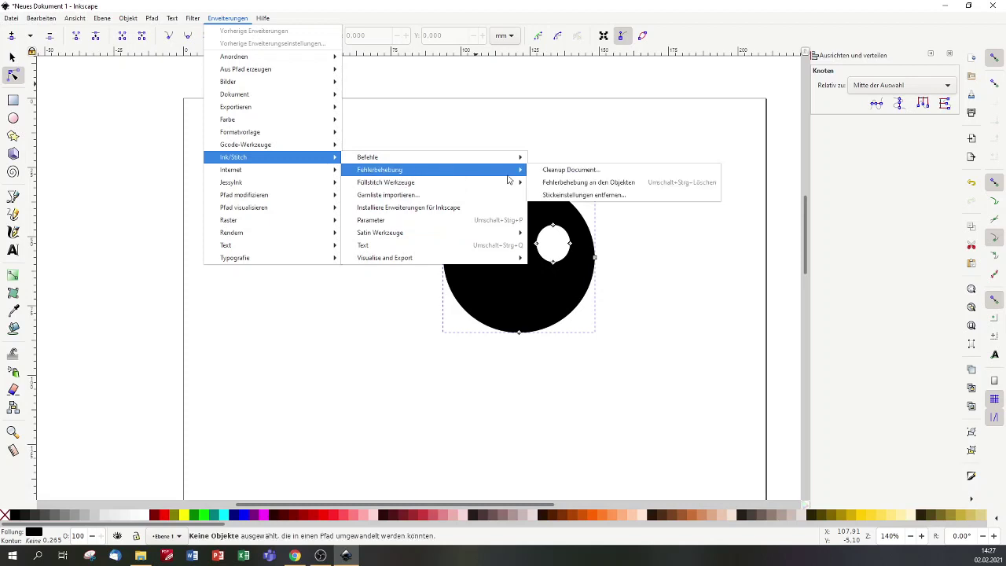
pyautogui.click(579, 182)
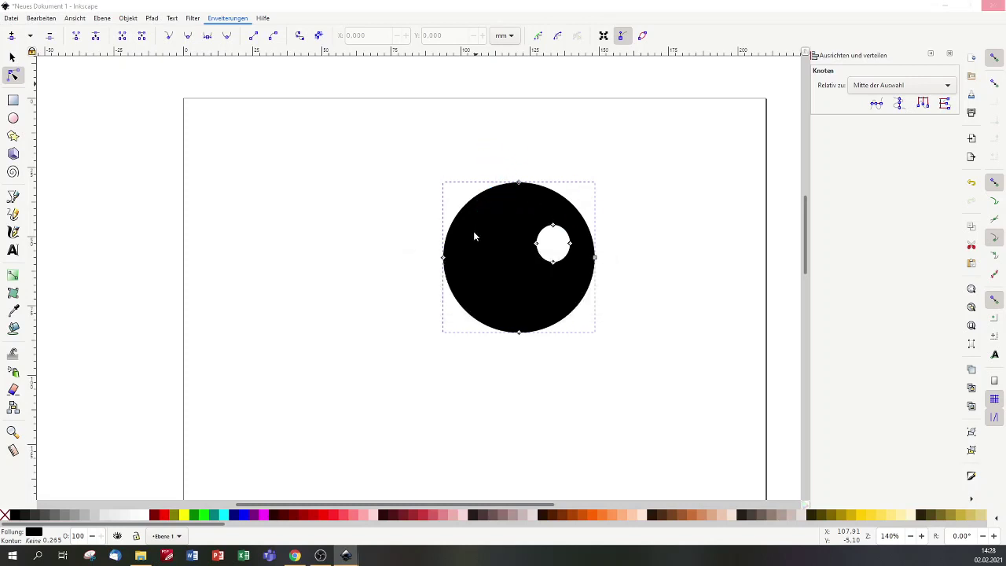
pyautogui.click(530, 402)
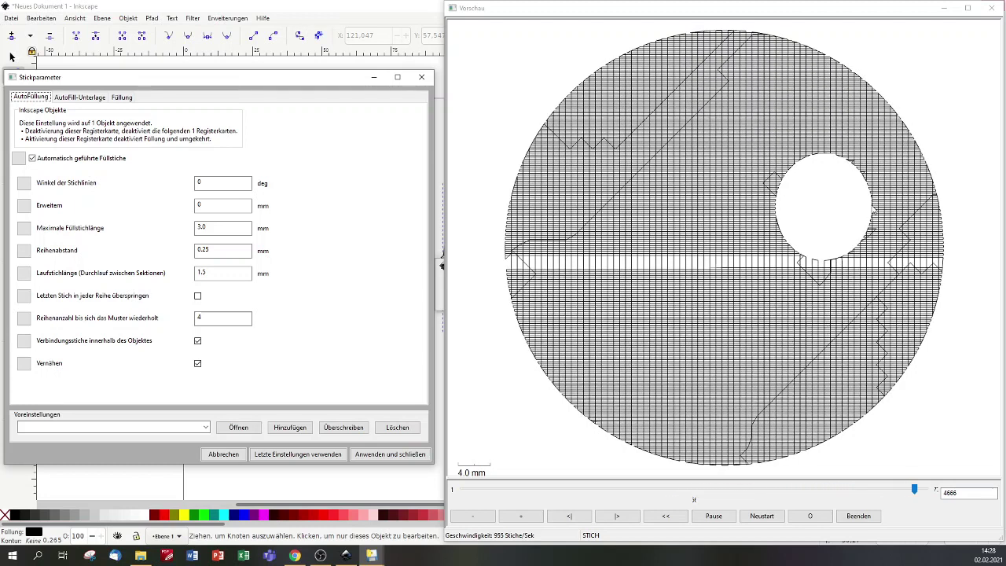
pyautogui.click(409, 454)
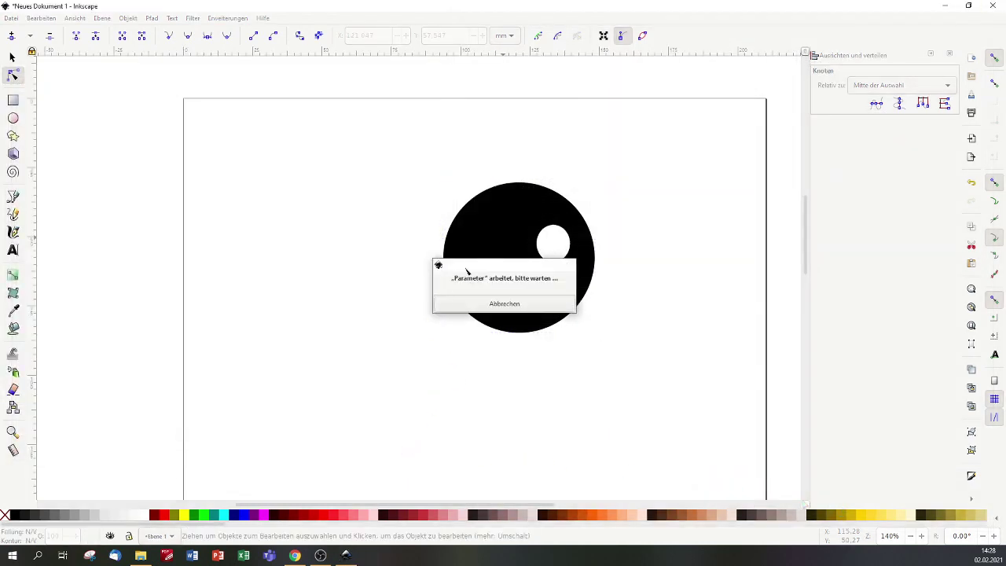
# Step: Fill the hole in the black circle with green using the paint bucket
pyautogui.click(13, 329)
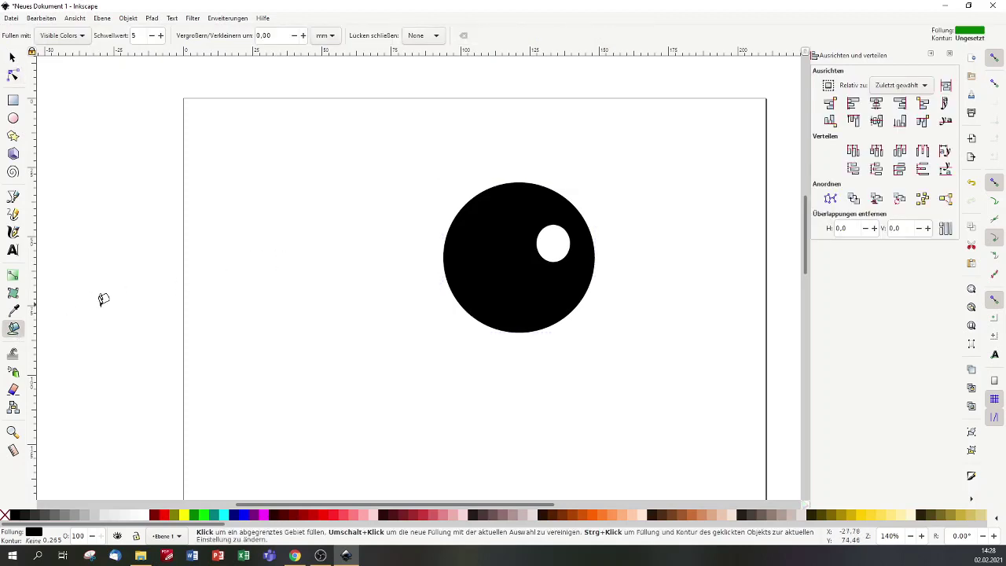
pyautogui.click(550, 236)
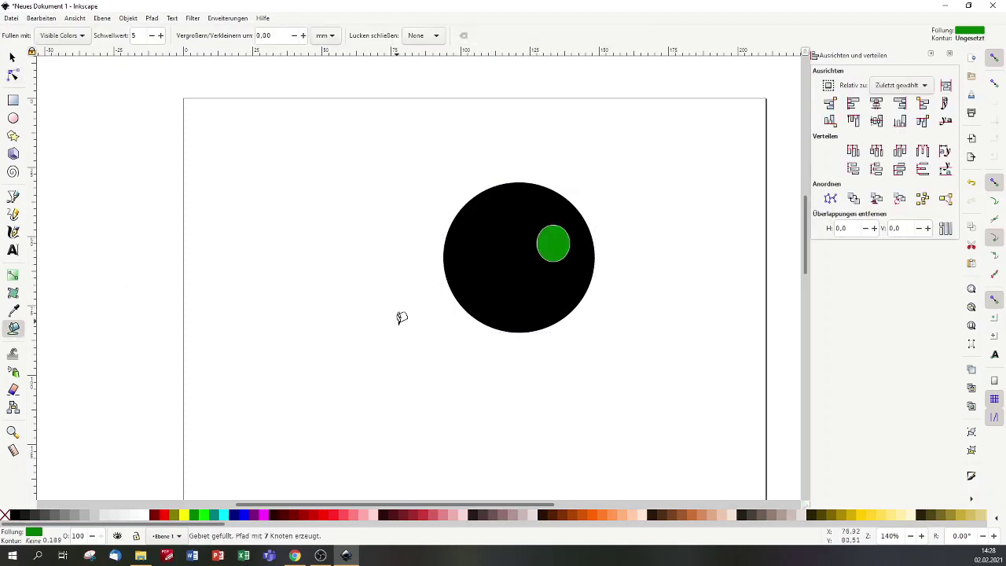
pyautogui.click(12, 58)
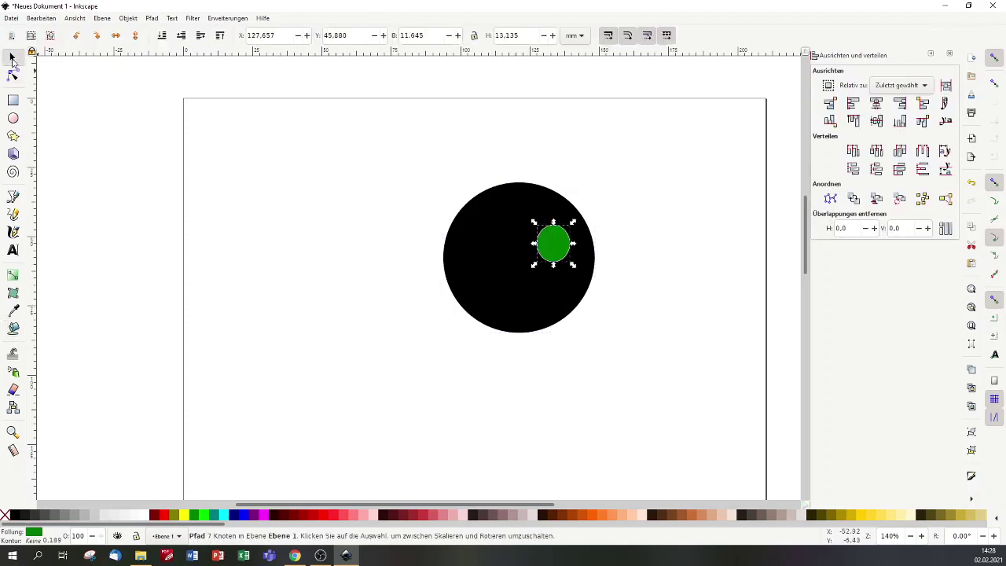
# Step: Lock the green ellipse's proportions and enlarge it slightly in small steps
pyautogui.click(473, 37)
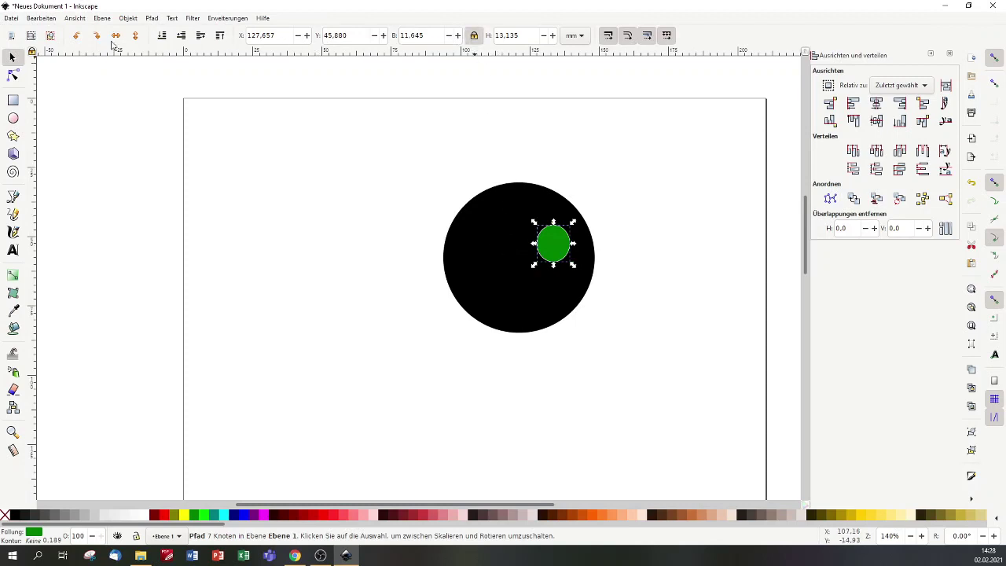
pyautogui.click(384, 36)
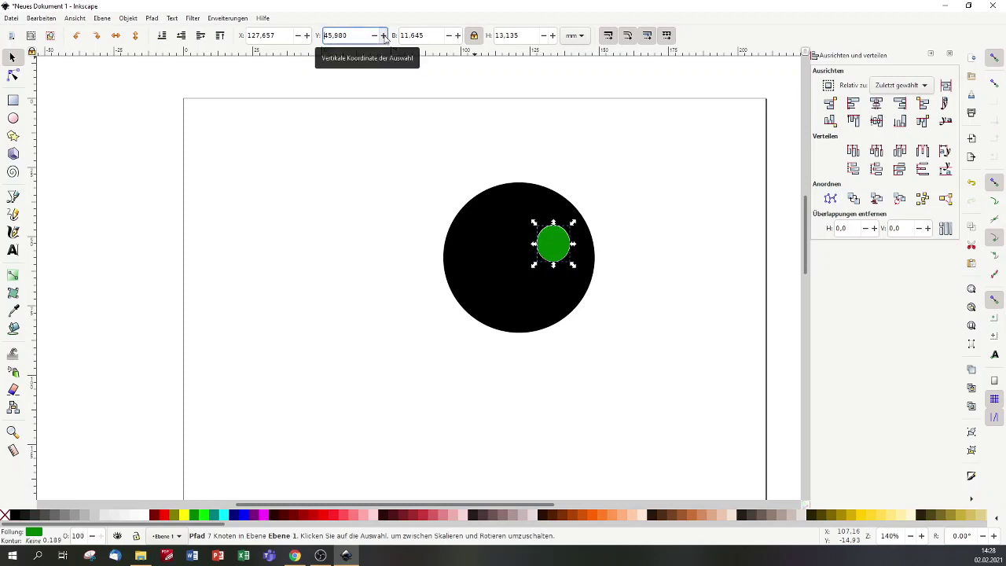
pyautogui.click(374, 36)
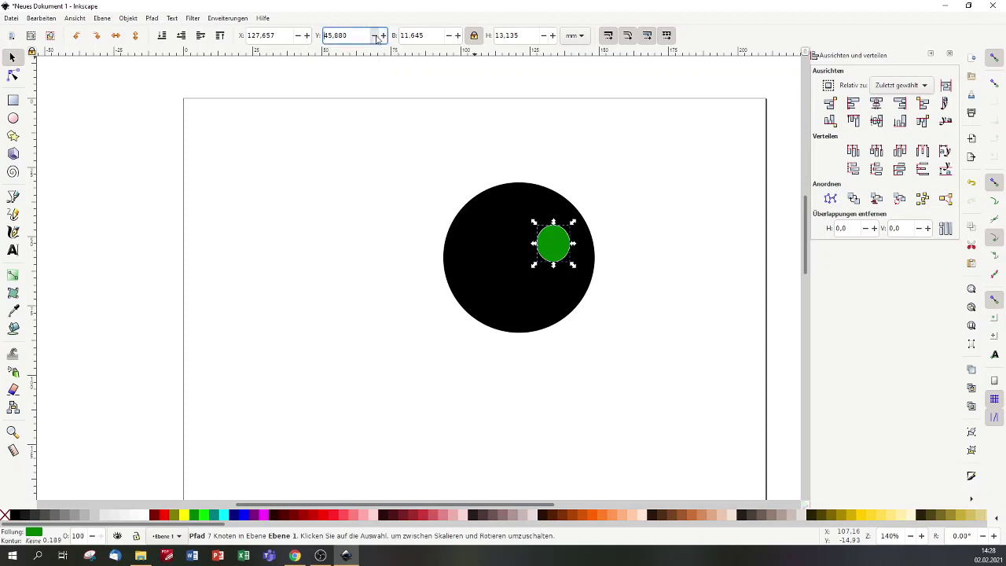
pyautogui.click(552, 35)
pyautogui.click(553, 36)
pyautogui.click(553, 36)
pyautogui.click(552, 35)
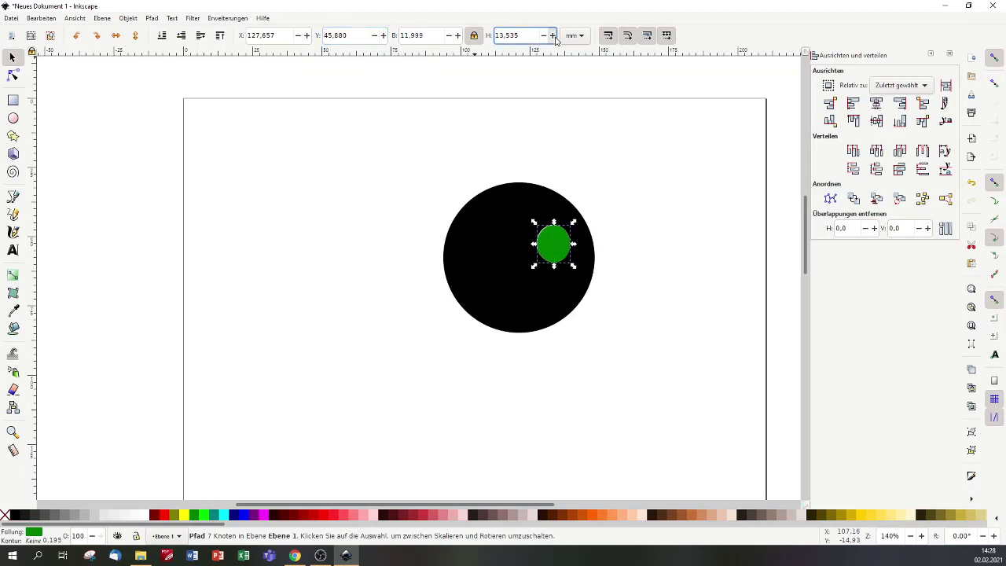
pyautogui.click(553, 35)
pyautogui.click(553, 36)
pyautogui.click(552, 36)
# Step: Shift the ellipse off the hole to compare sizes, place it back and enlarge it proportionally to 14.535 mm high
pyautogui.moveTo(561, 256); pyautogui.dragTo(559, 272)
pyautogui.click(552, 35)
pyautogui.click(552, 36)
pyautogui.click(553, 35)
pyautogui.click(553, 35)
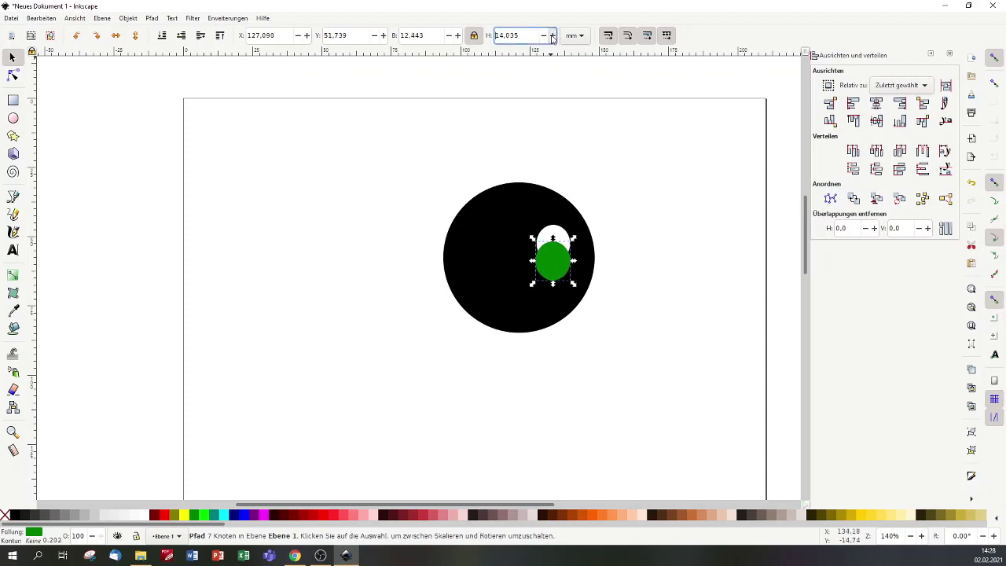
pyautogui.moveTo(554, 277); pyautogui.dragTo(554, 240)
pyautogui.click(553, 35)
pyautogui.click(552, 35)
pyautogui.click(553, 36)
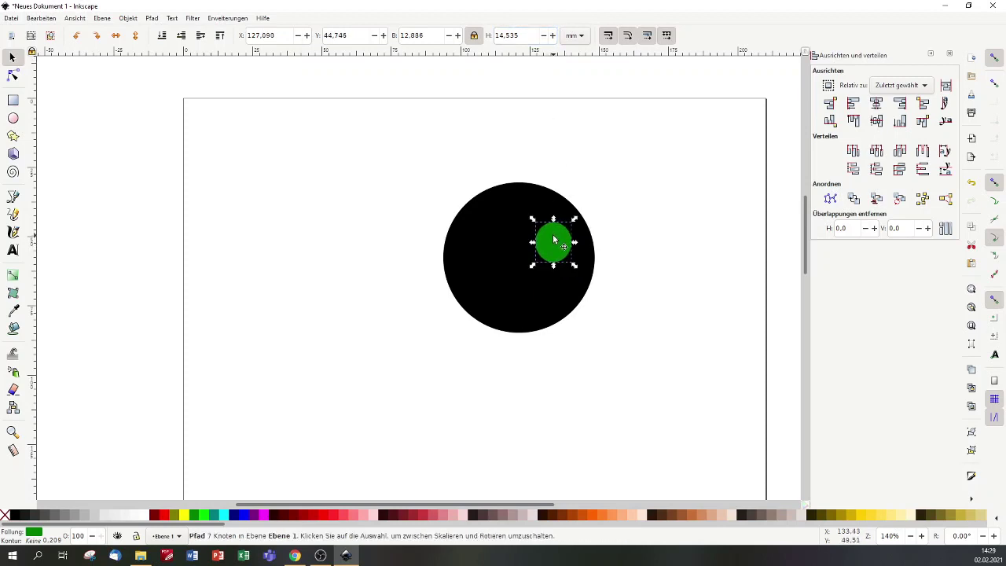
# Step: Give the ellipse covering the hole a white fill without an outline
pyautogui.click(146, 517)
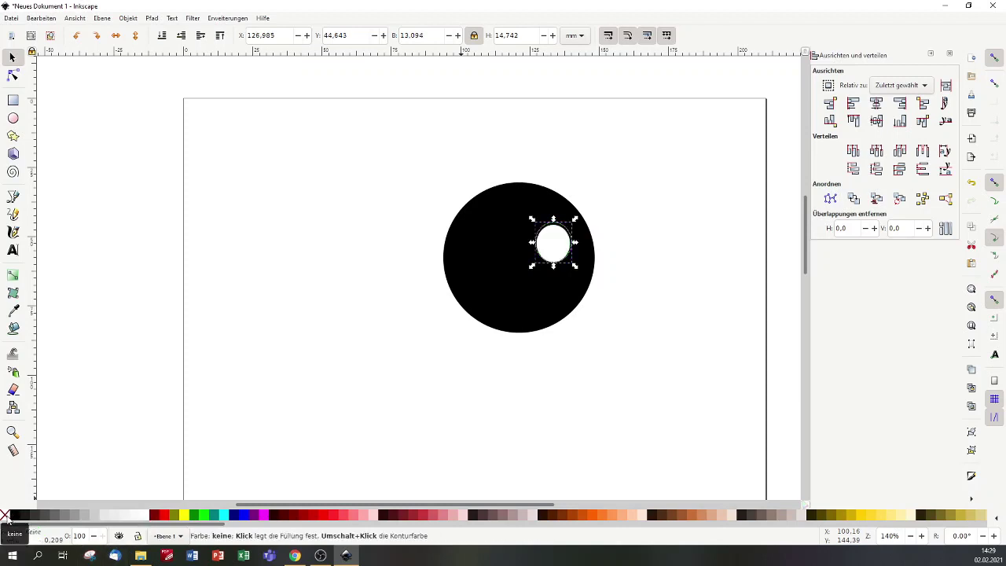
pyautogui.click(148, 516)
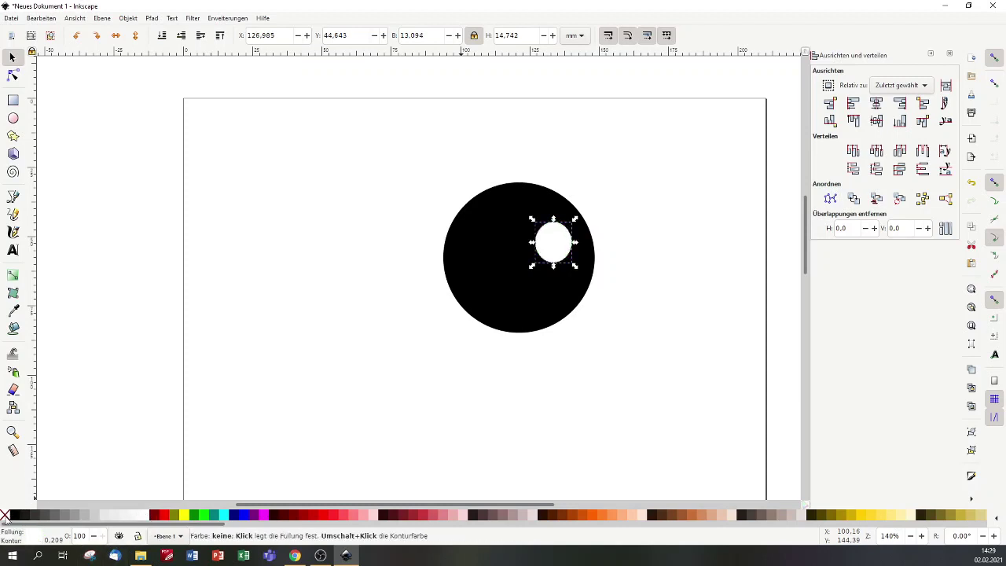
pyautogui.click(521, 292)
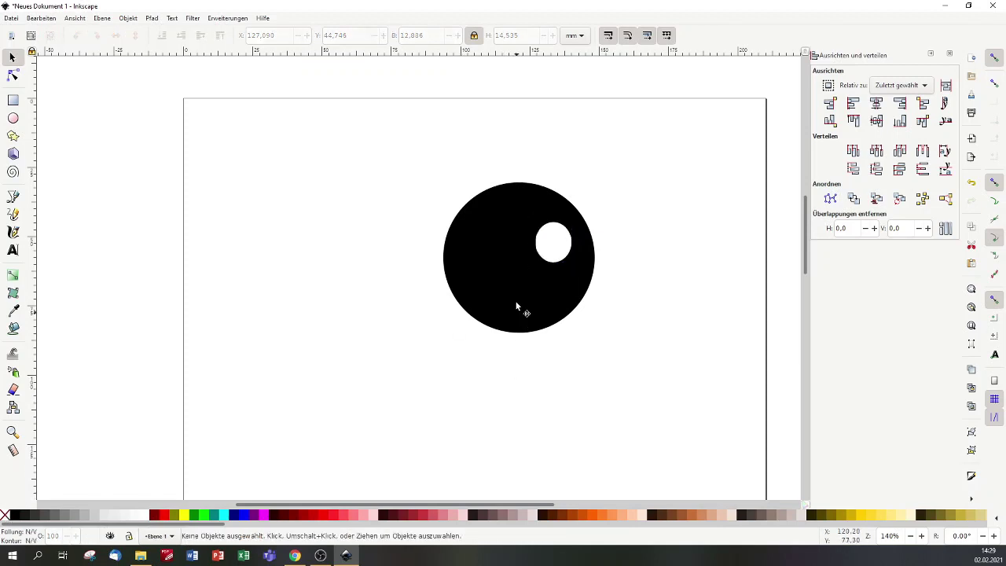
# Step: Try to preview the stitches of both shapes with the Ink/Stitch parameters
pyautogui.moveTo(387, 139); pyautogui.dragTo(663, 398)
pyautogui.hotkey('ctrl', '-')
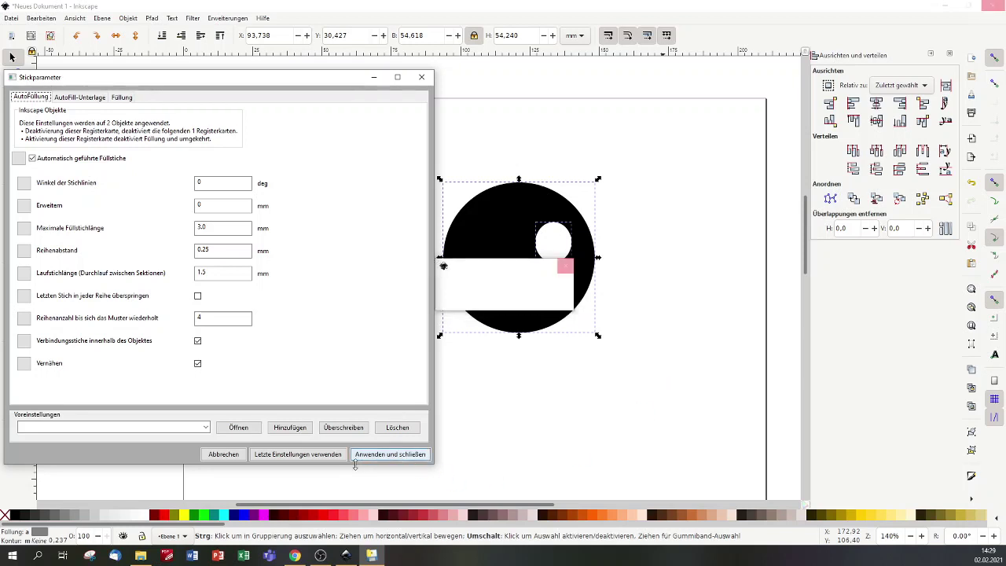
pyautogui.click(241, 457)
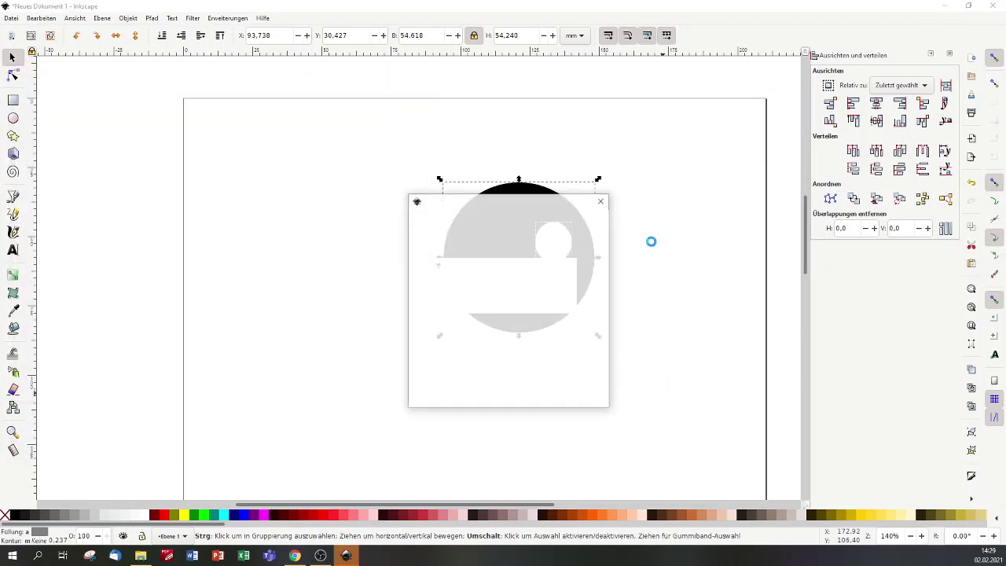
pyautogui.click(507, 399)
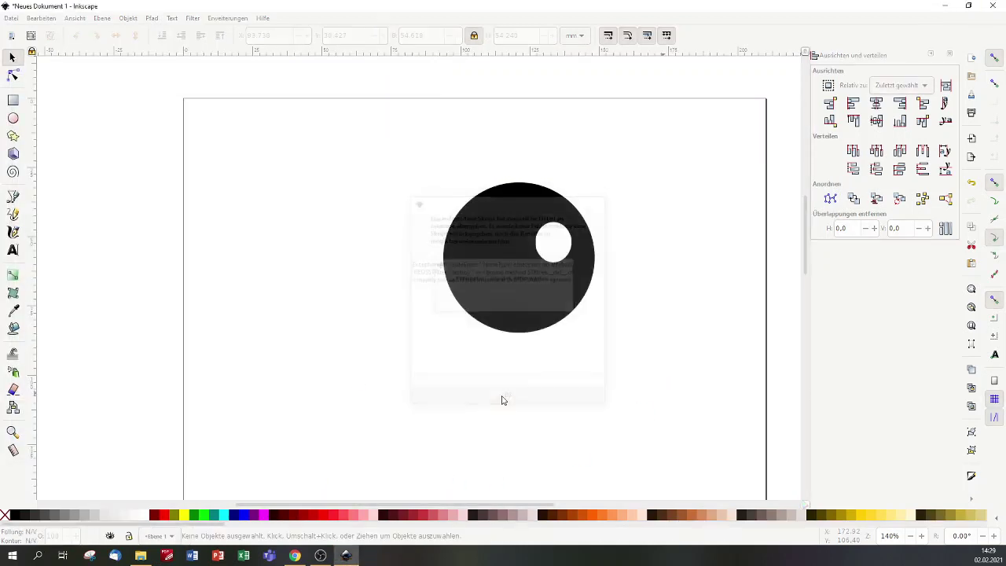
# Step: Change the fill of the small ellipse covering the hole to 20% grey
pyautogui.click(671, 238)
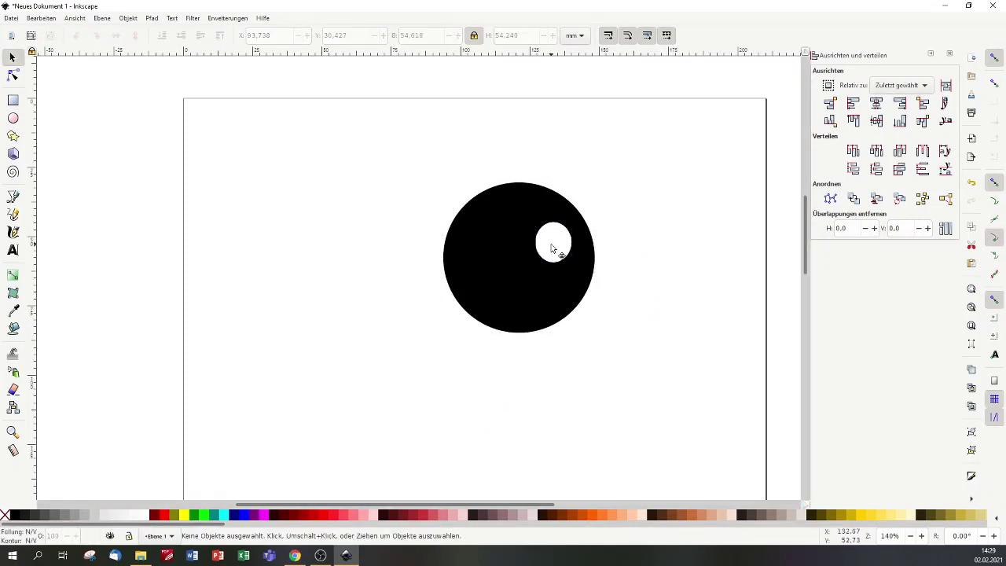
pyautogui.click(553, 250)
pyautogui.click(128, 19)
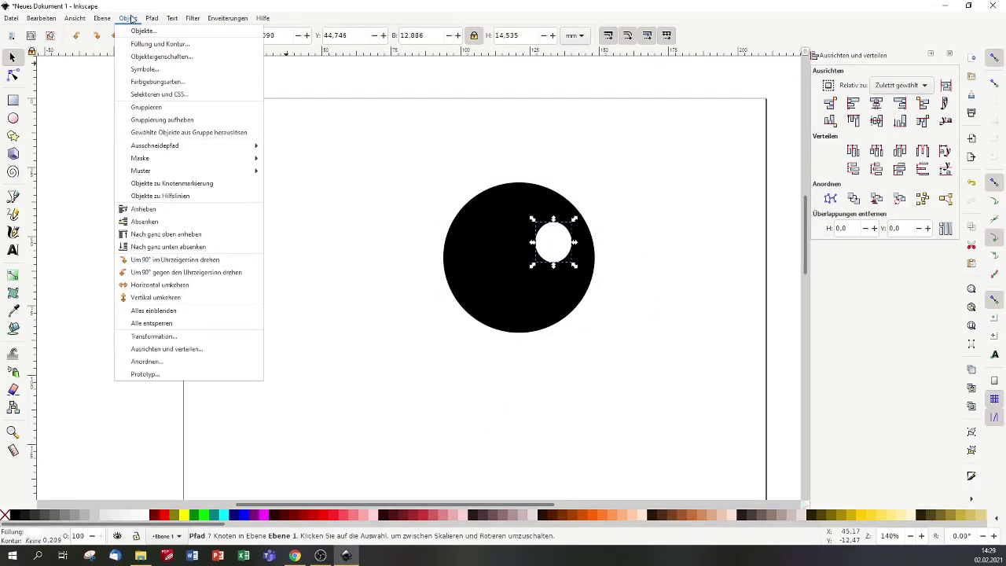
pyautogui.click(160, 32)
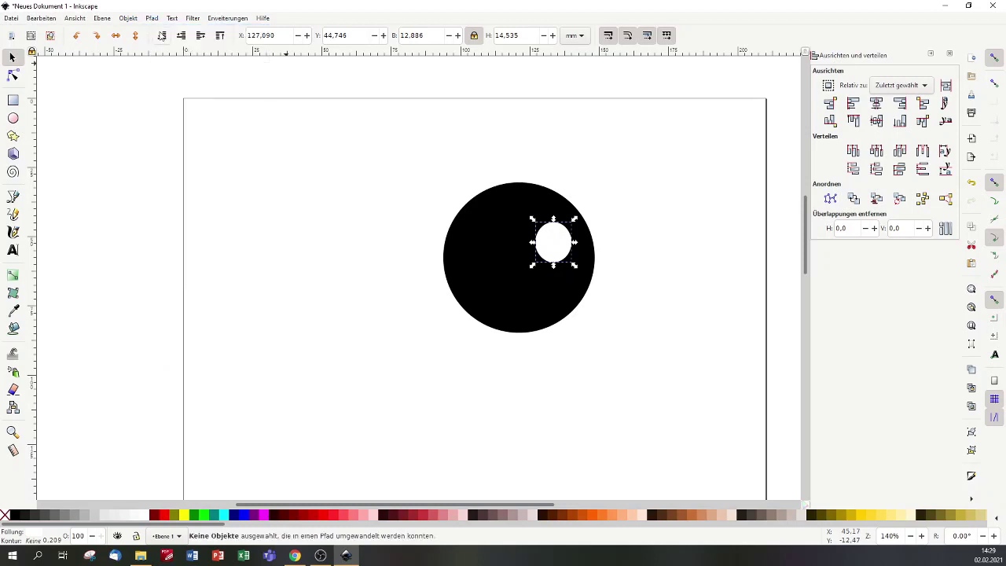
pyautogui.click(100, 516)
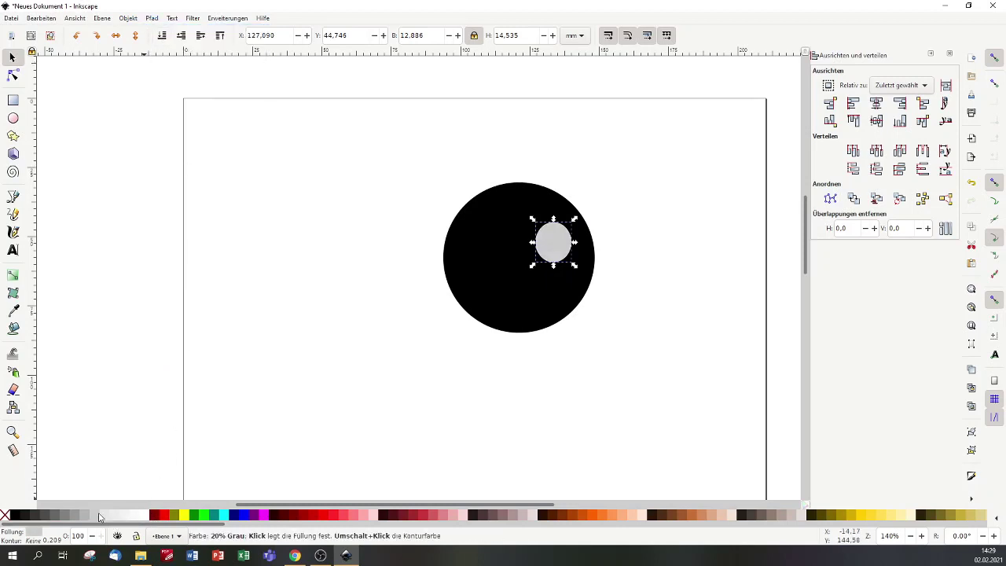
# Step: Select the grey ellipse together with the black circle and open their Ink/Stitch parameters
pyautogui.keyDown('shift'); pyautogui.click(461, 233); pyautogui.keyUp('shift')
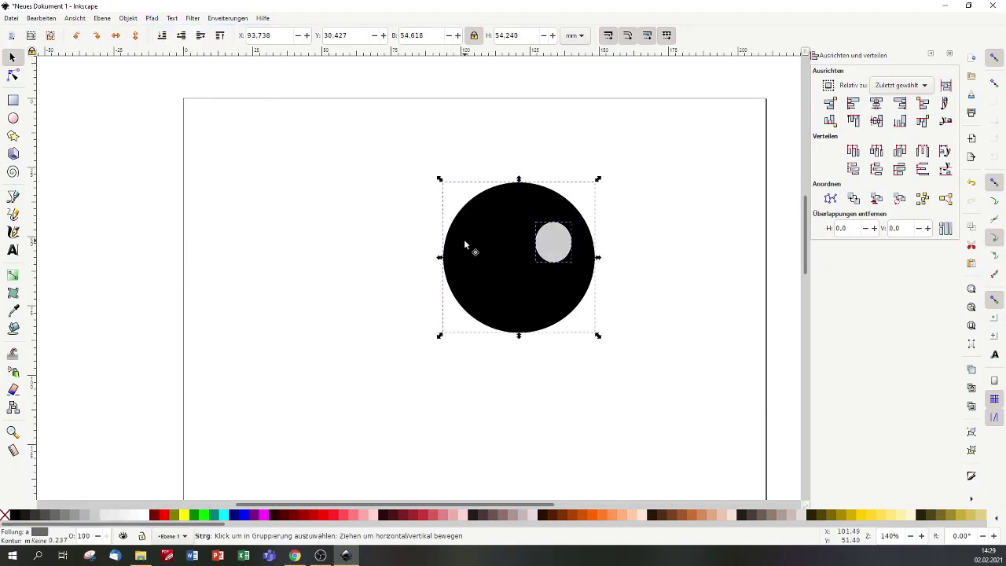
pyautogui.hotkey('ctrl', '-')
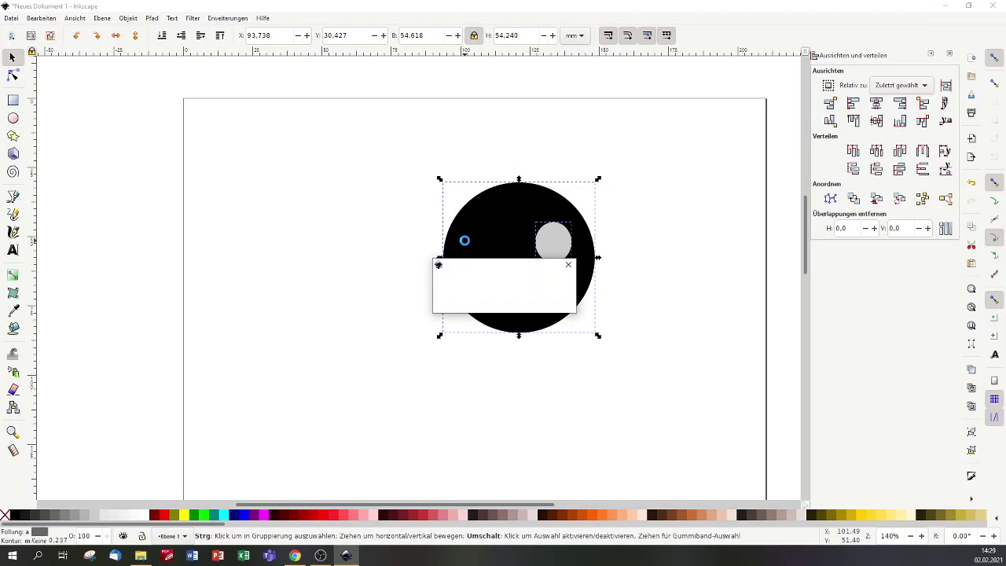